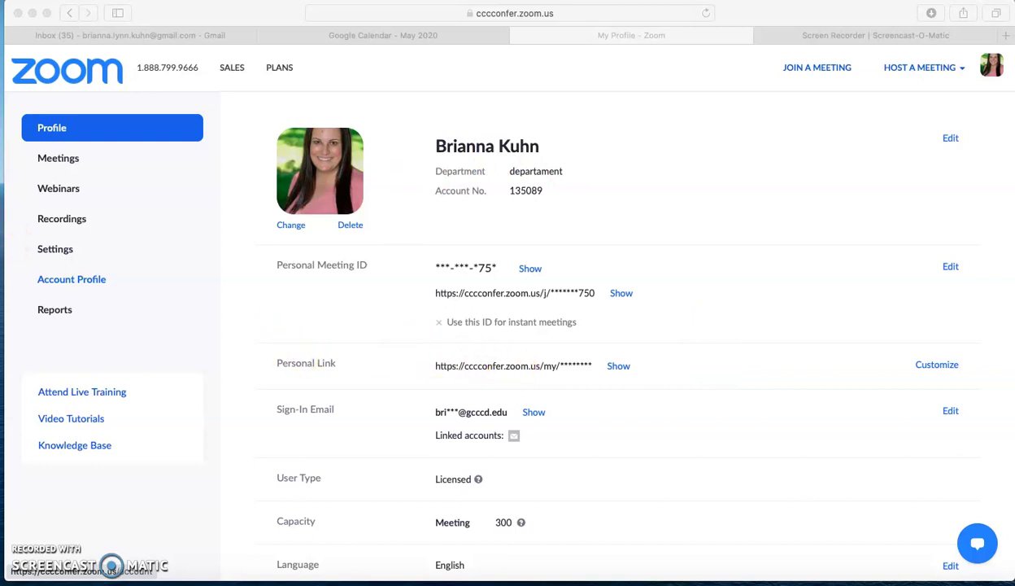
Start the Personal Meeting Room meeting from the portal's Meetings page, allowing zoom.us to open.
click(62, 168)
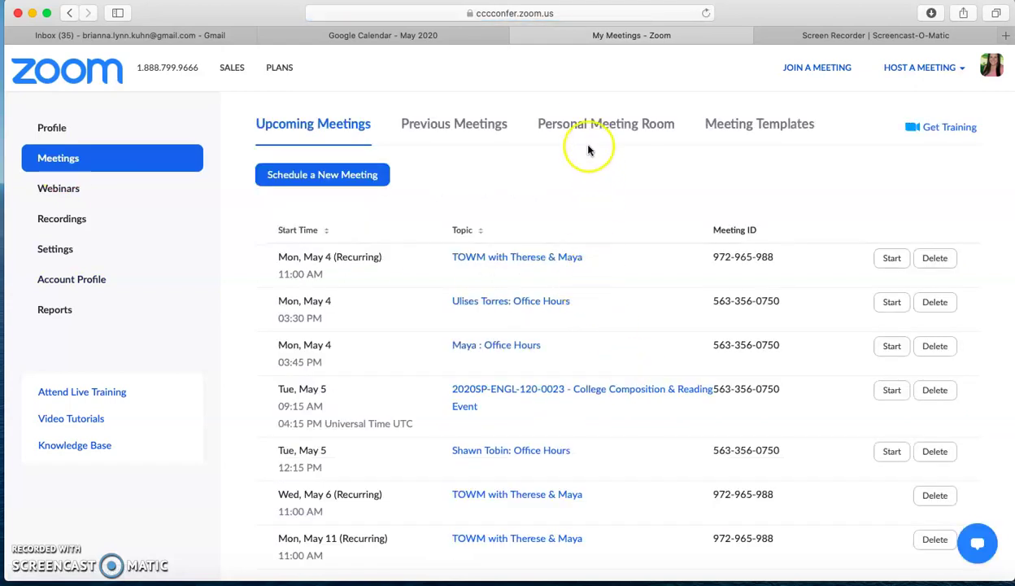
click(563, 125)
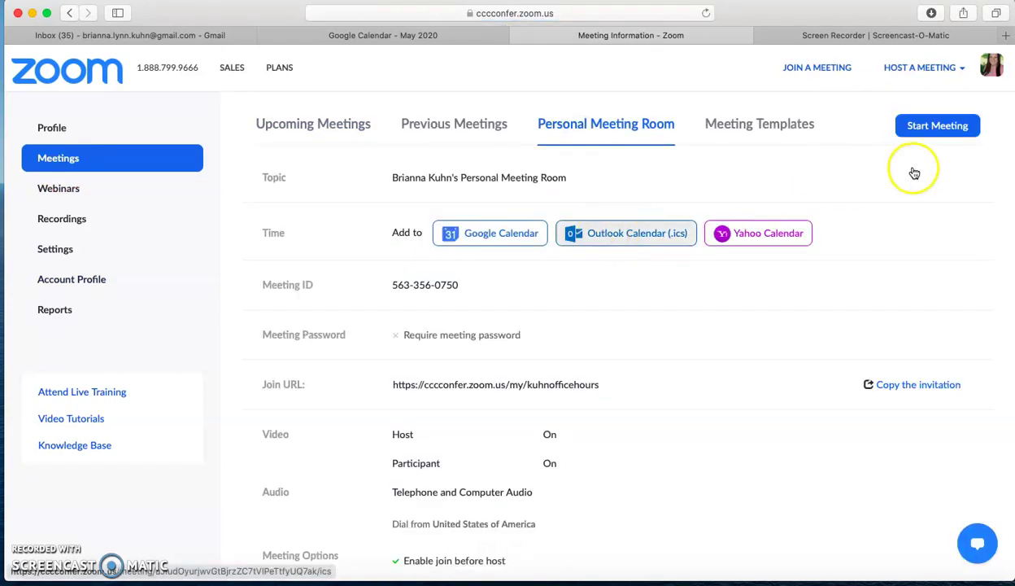
click(944, 128)
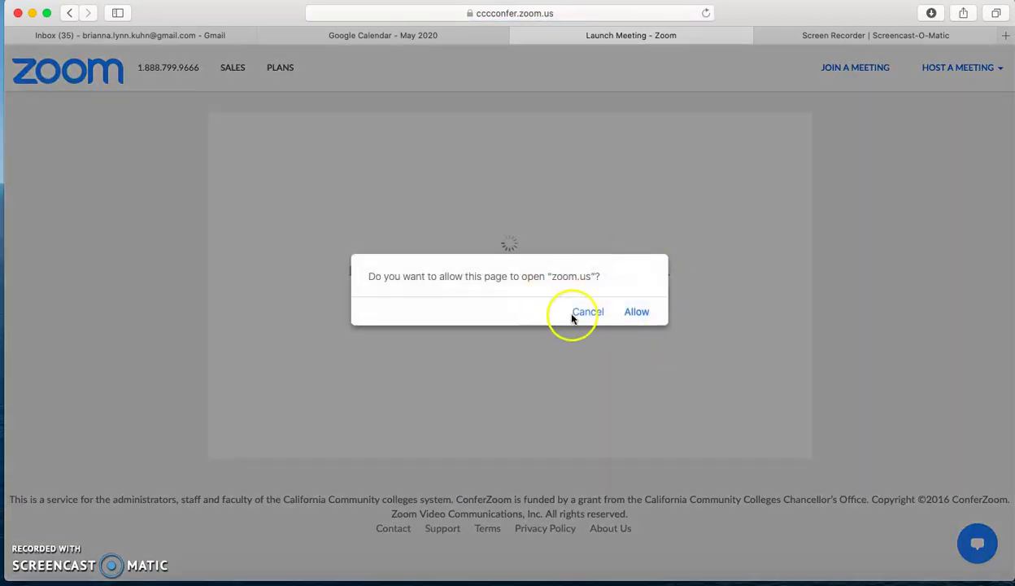
click(637, 312)
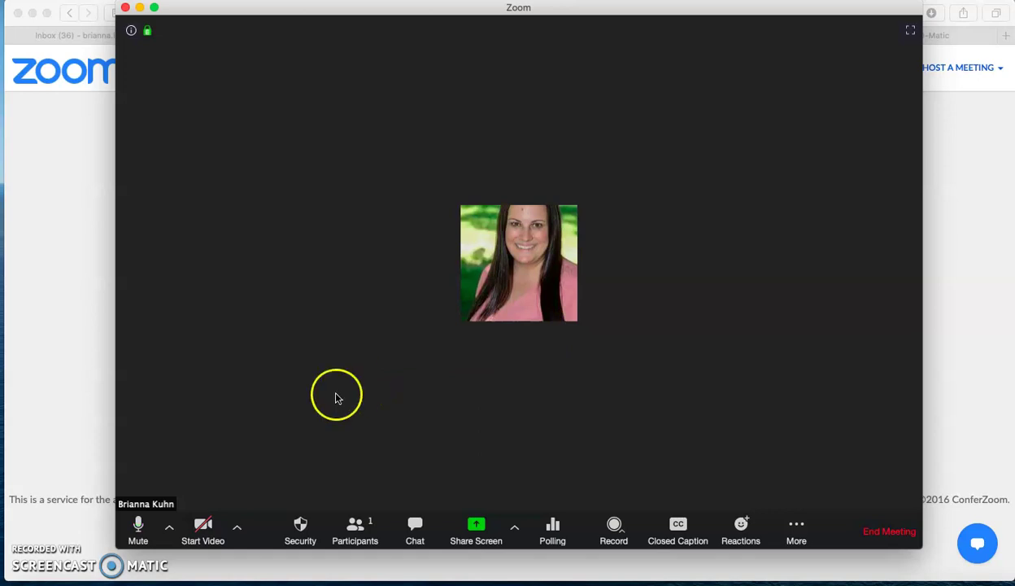
Turn on the camera and bring up the Record menu's local and cloud options.
click(205, 527)
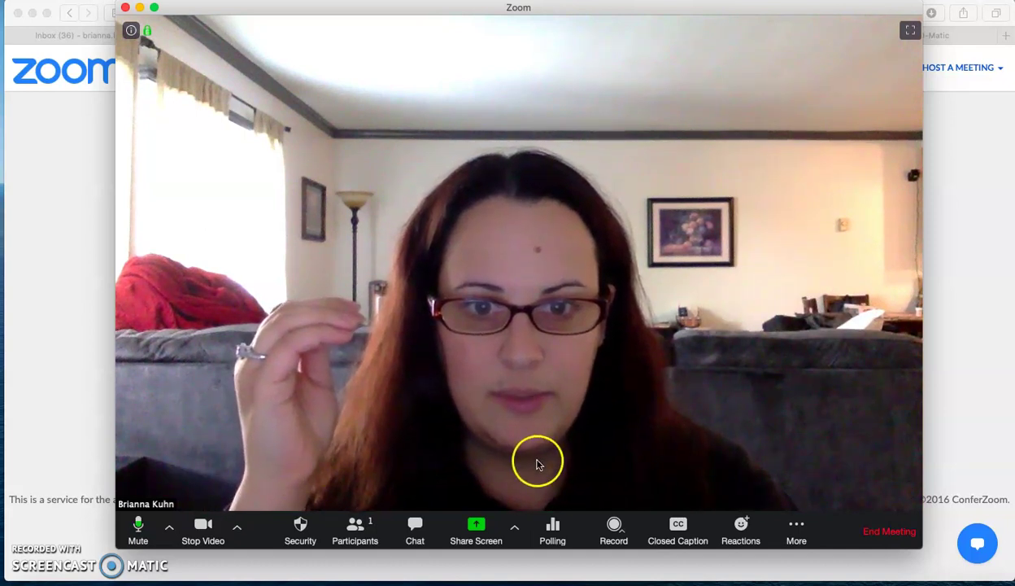
click(614, 529)
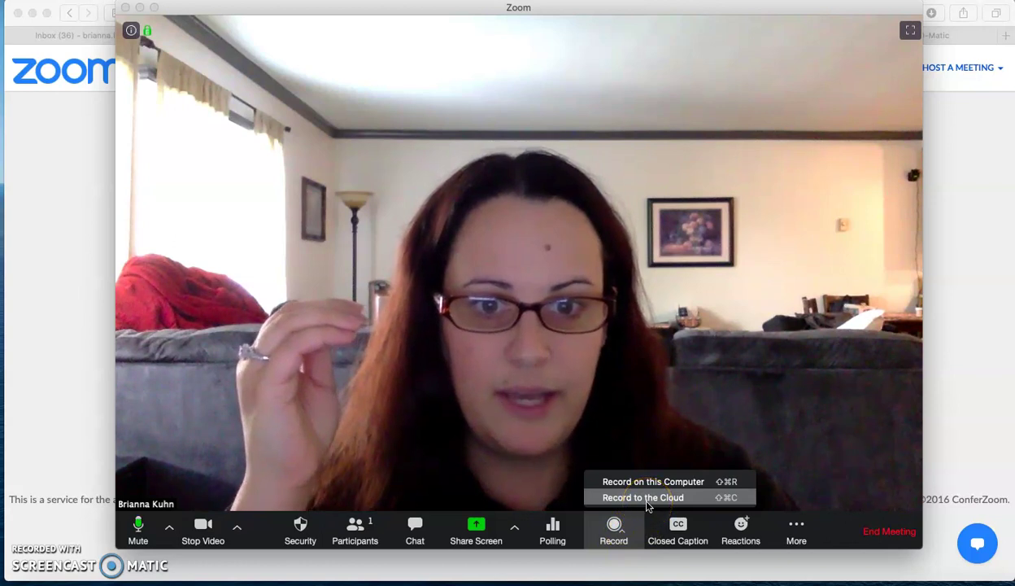
Record briefly to the cloud, stop the recording, turn the camera off, and return to the browser.
click(648, 498)
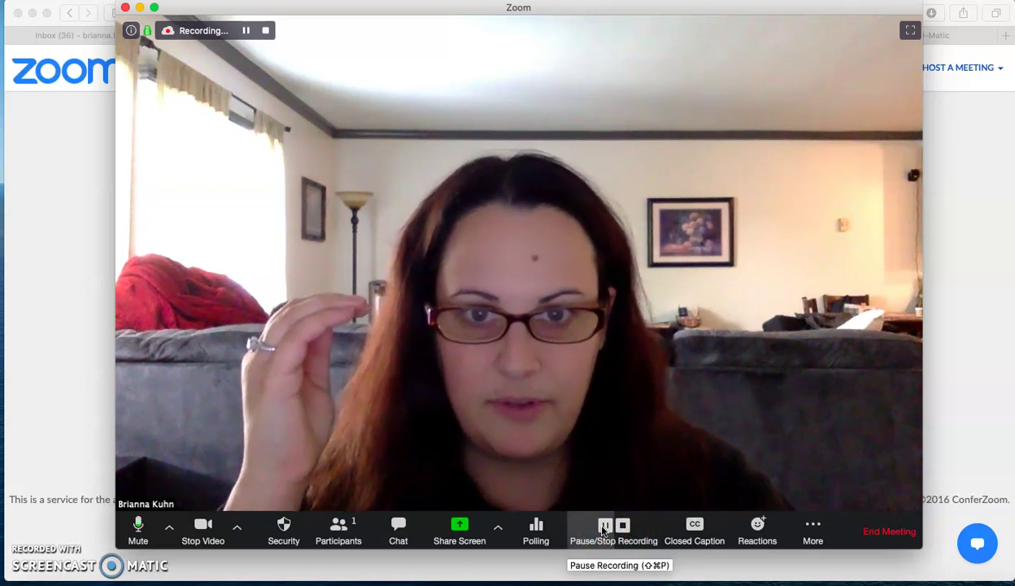
click(622, 525)
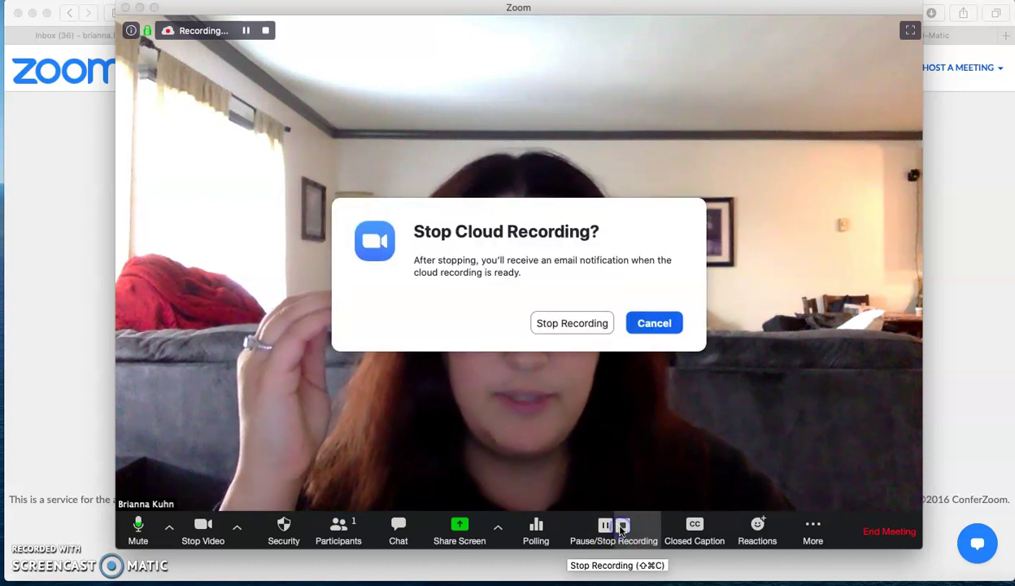
click(568, 325)
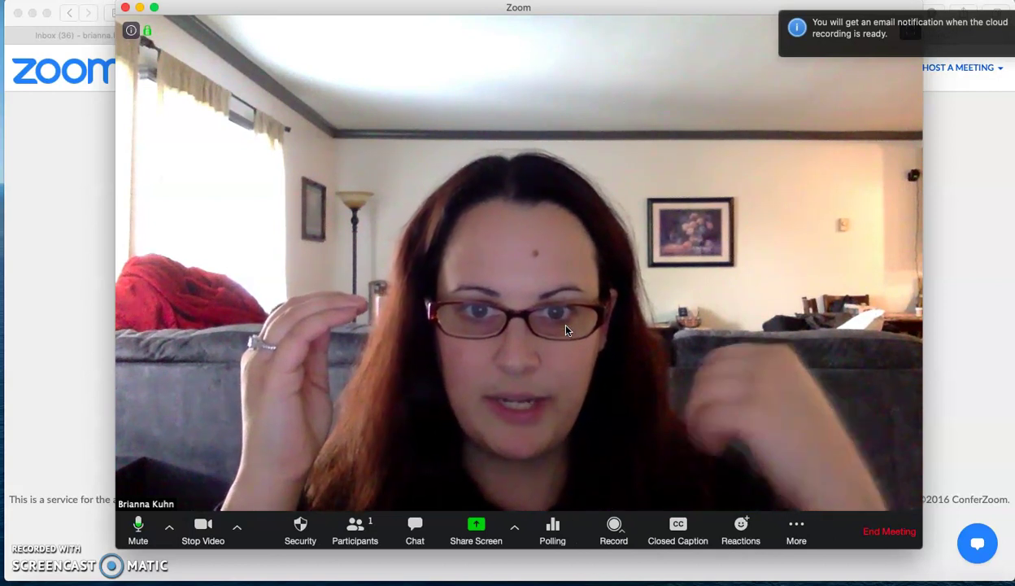
click(366, 216)
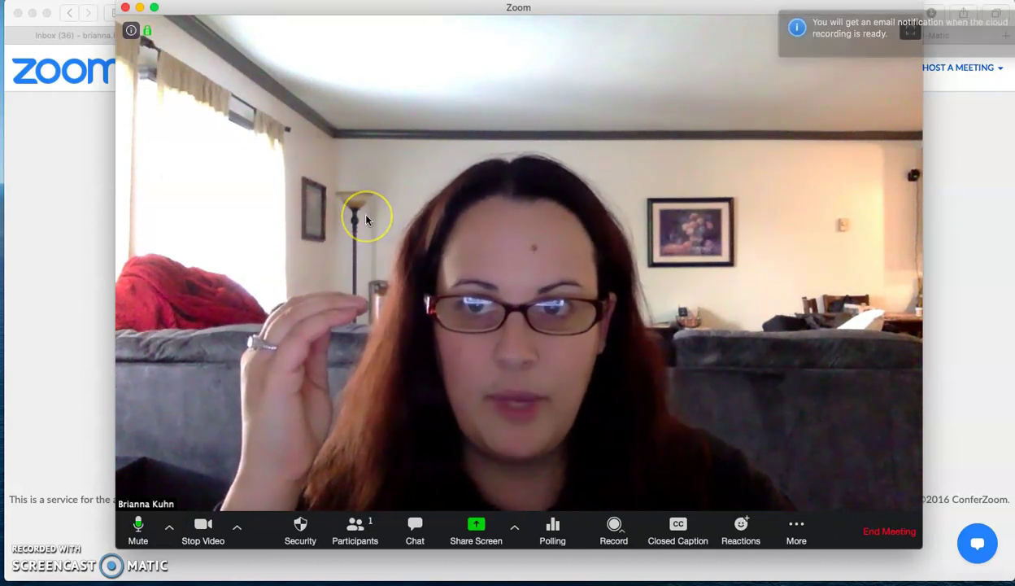
click(202, 527)
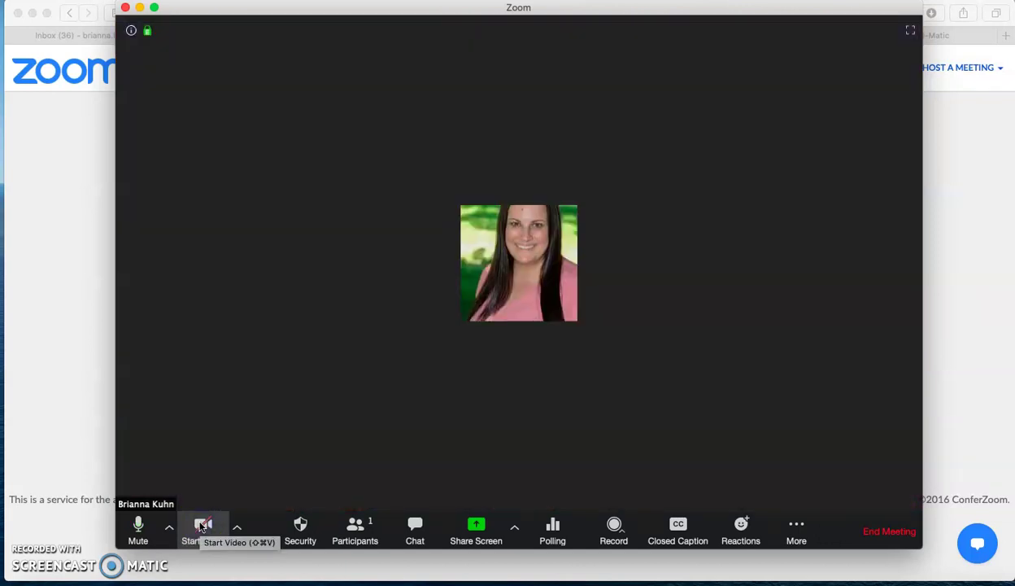
click(77, 407)
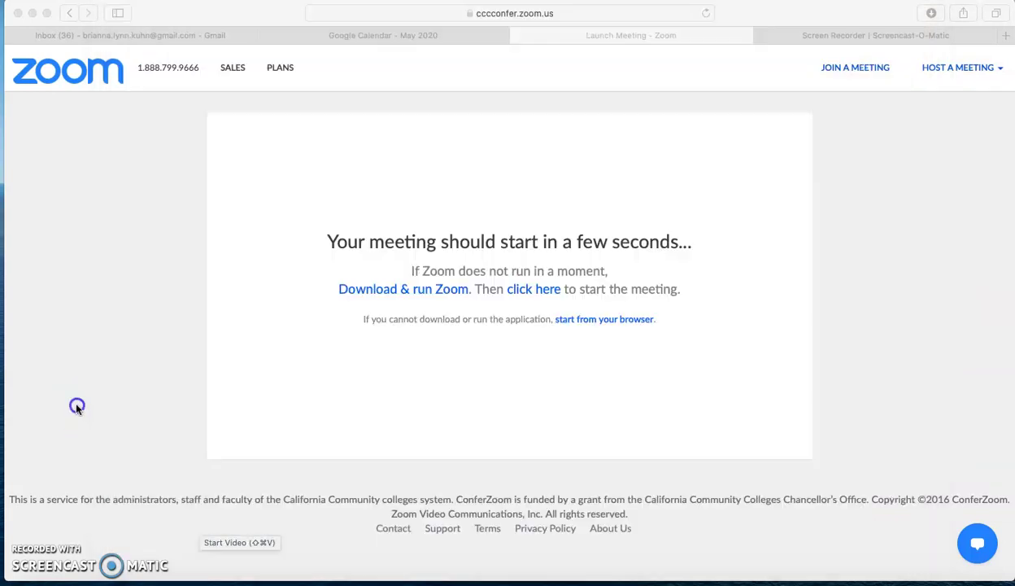
In Cloud Recordings, open the details page of the ENGL 120 4/30/2020 recording.
click(72, 15)
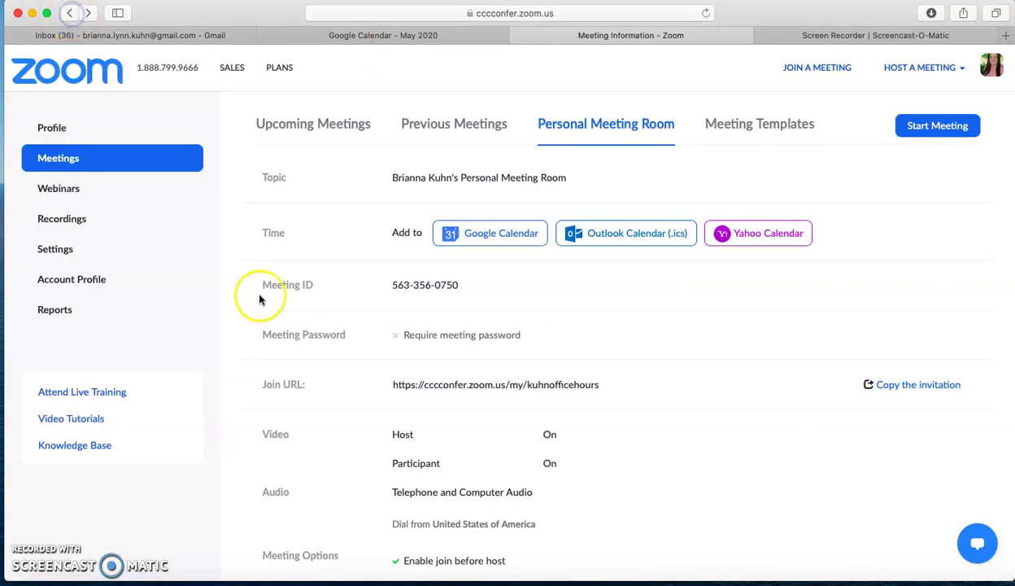
click(82, 227)
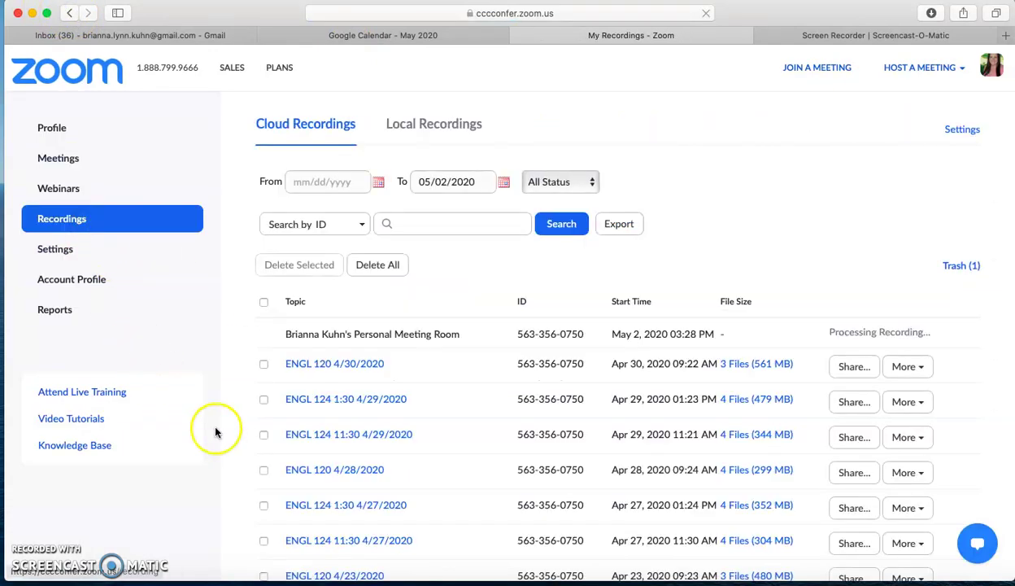
drag(284, 334, 459, 329)
drag(826, 330, 936, 326)
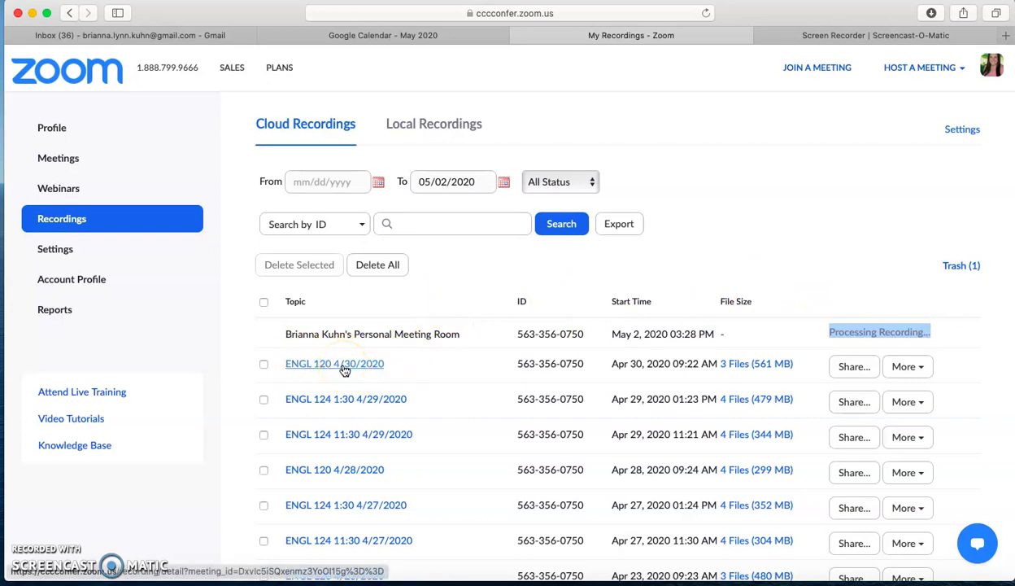
click(343, 367)
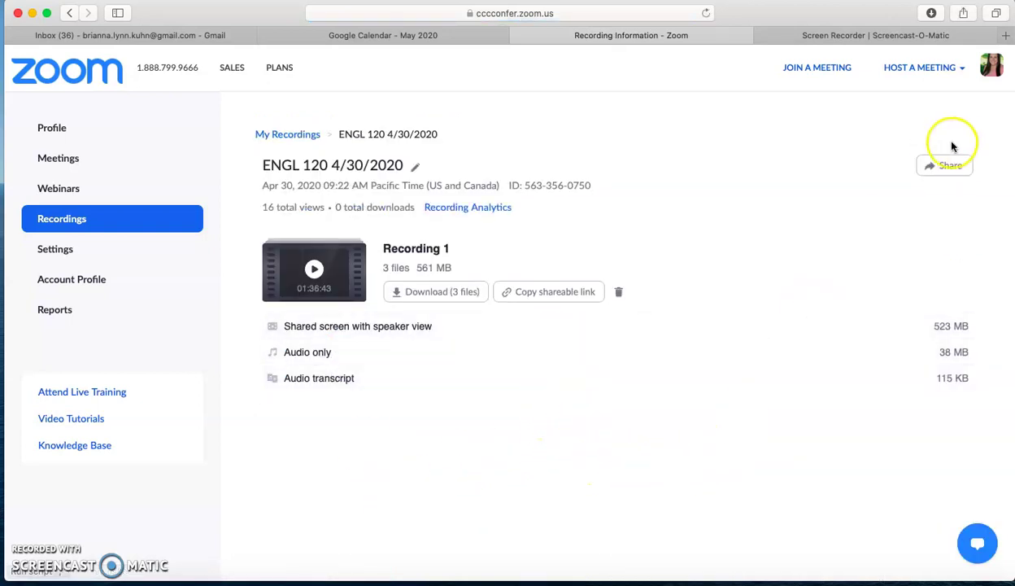
click(951, 167)
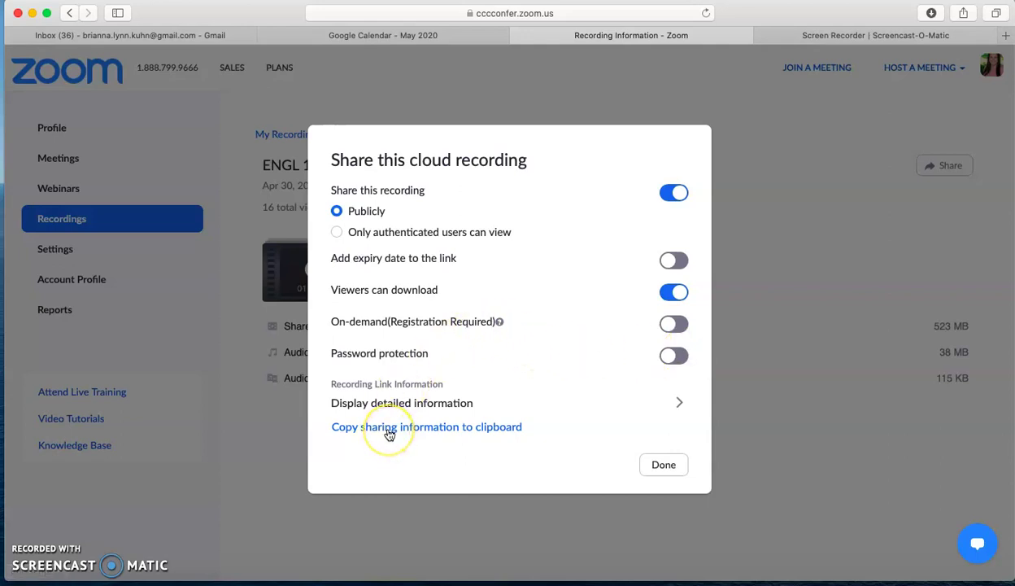
click(666, 467)
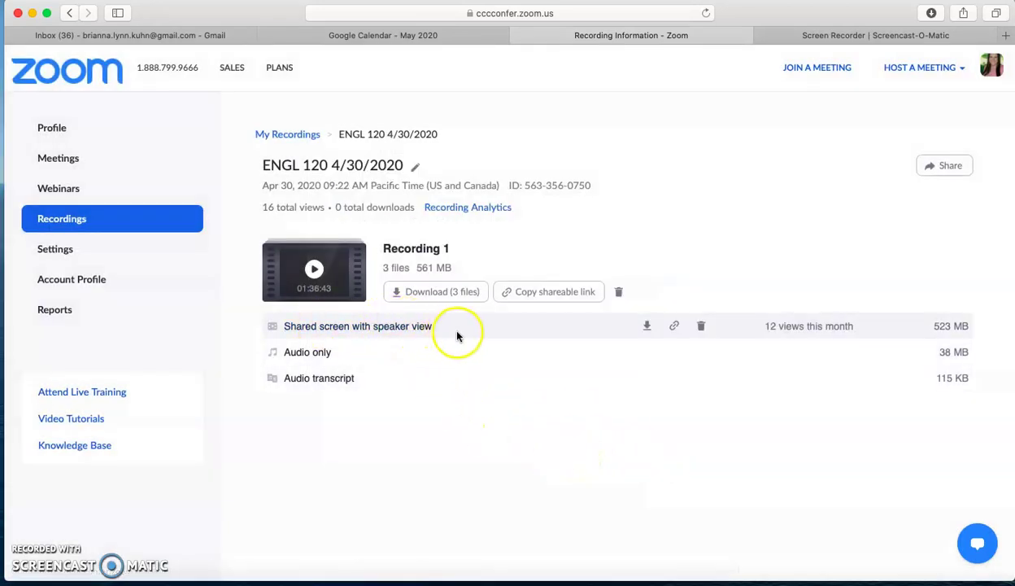
Copy the recording file's shareable link and switch back to the Zoom meeting window.
click(677, 328)
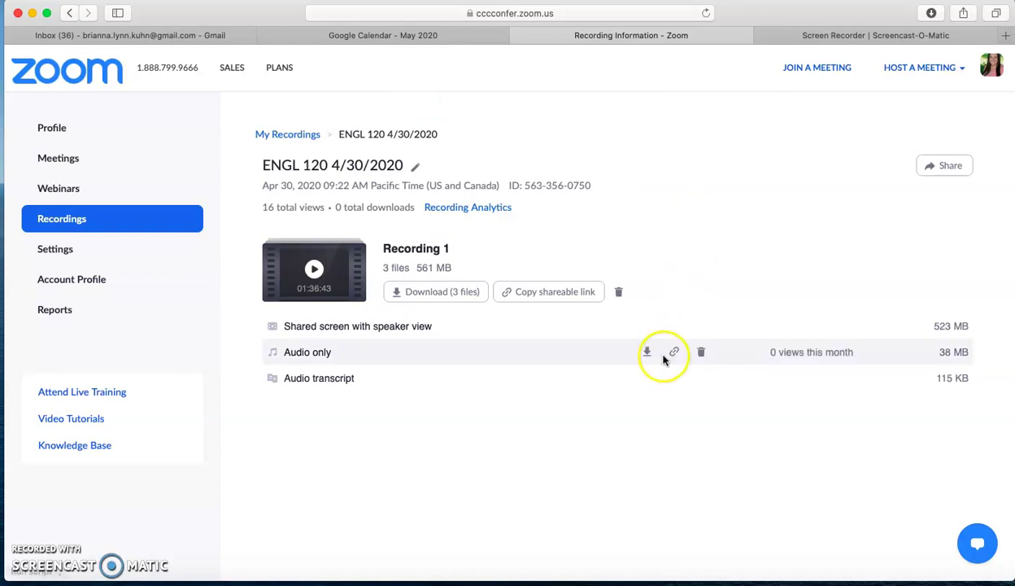
mouse_move(659, 358)
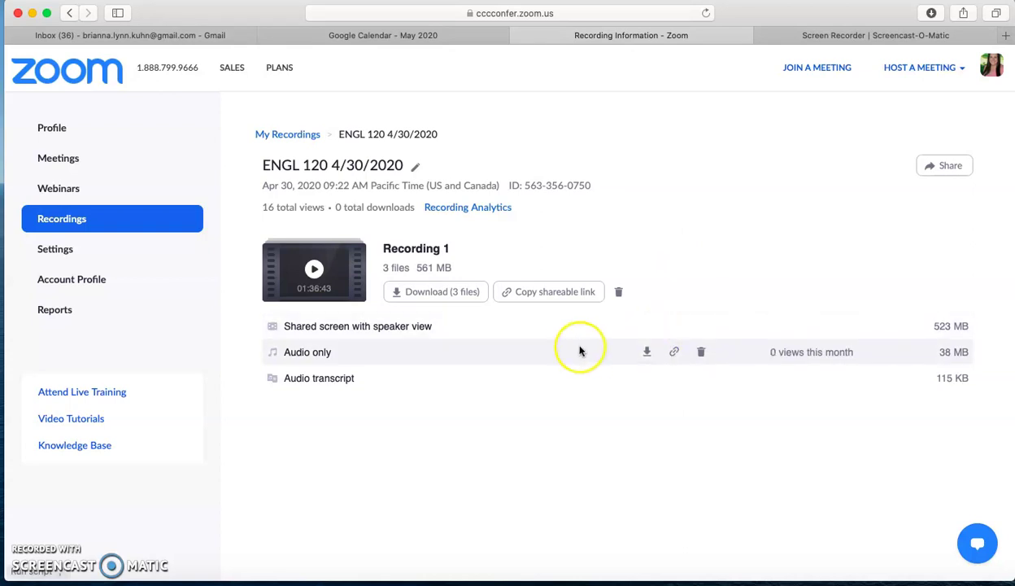
mouse_move(522, 373)
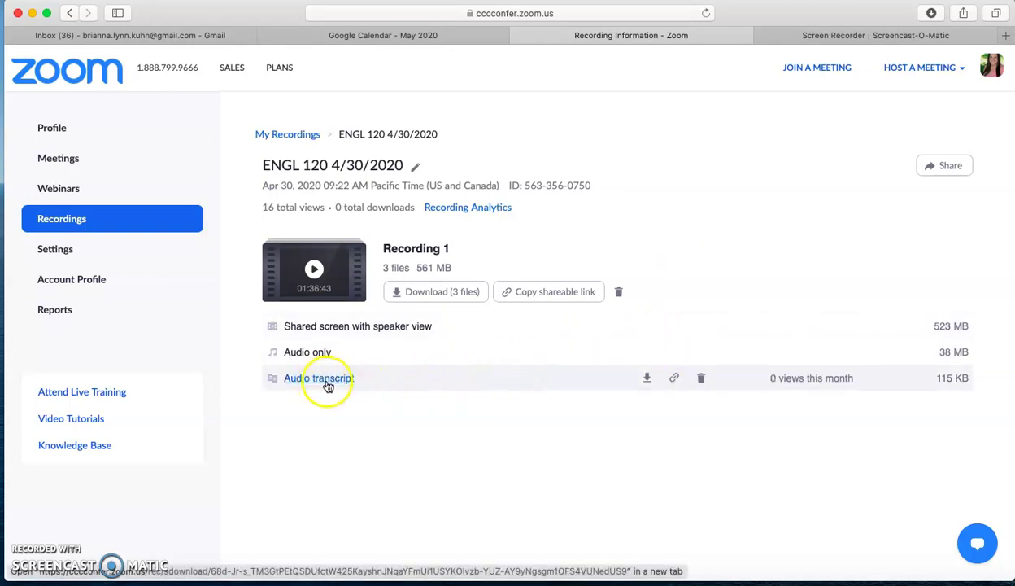
mouse_move(416, 330)
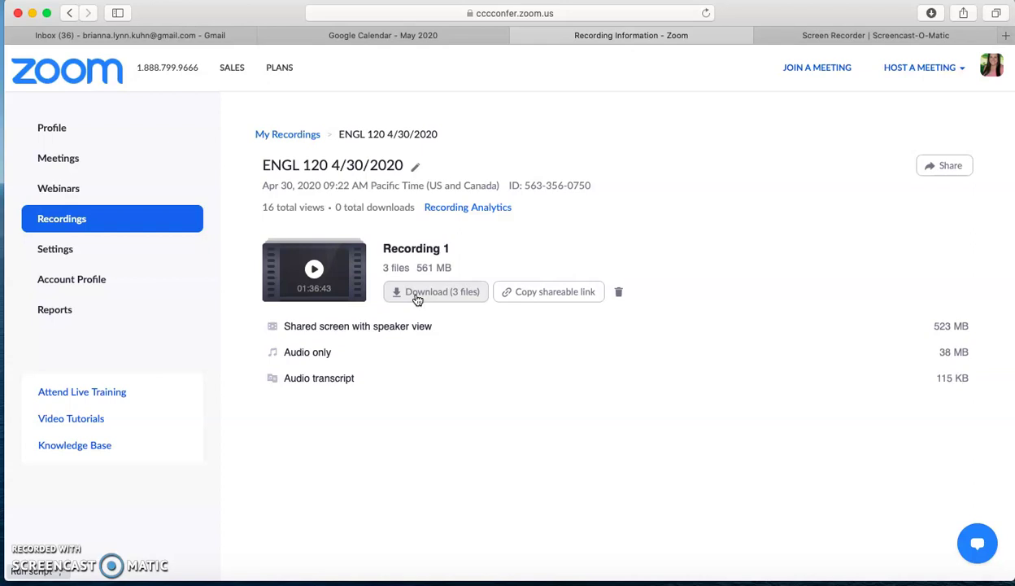
click(396, 471)
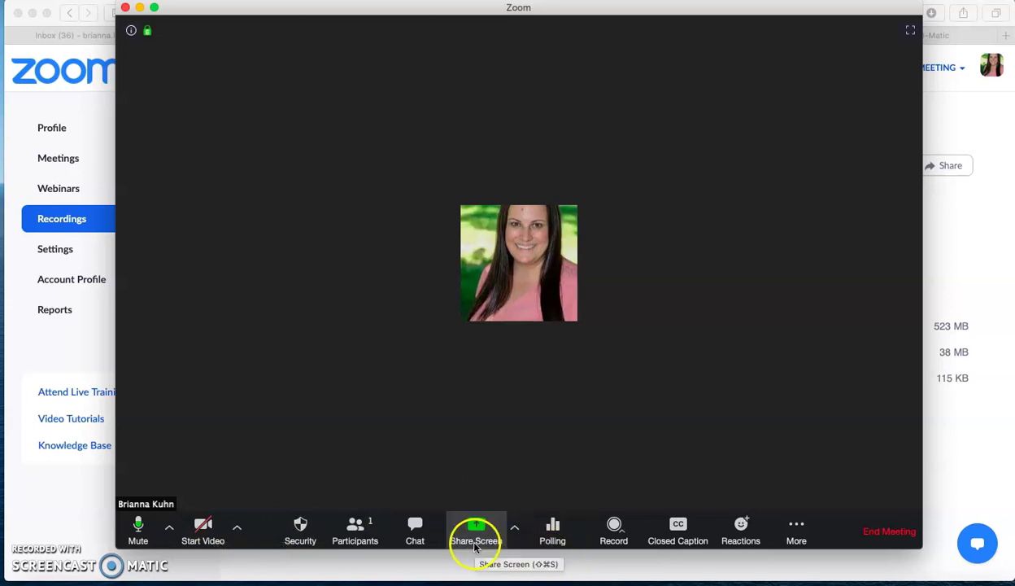
Share the Safari 'Recording Information' window with the meeting.
click(476, 537)
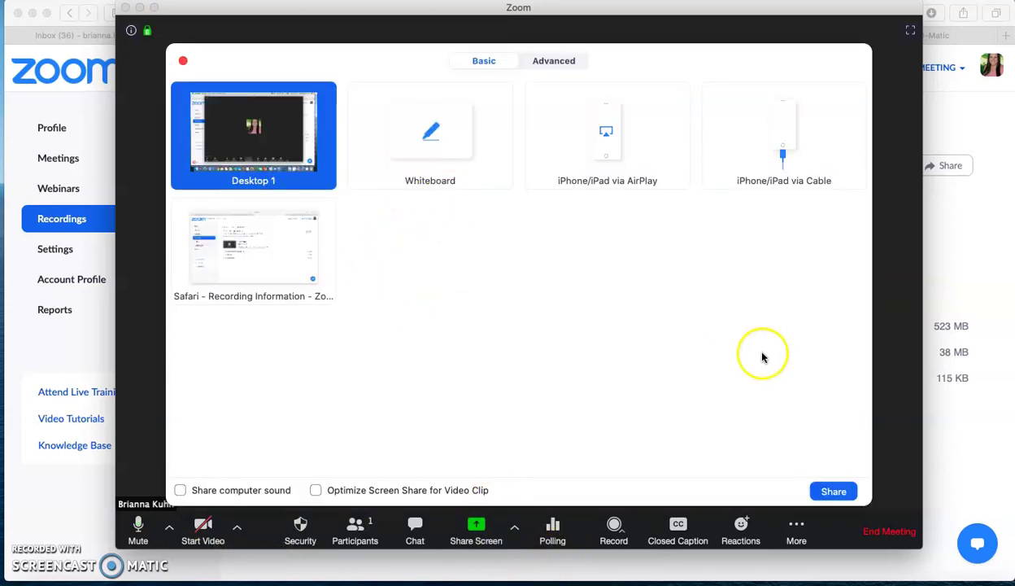
click(228, 271)
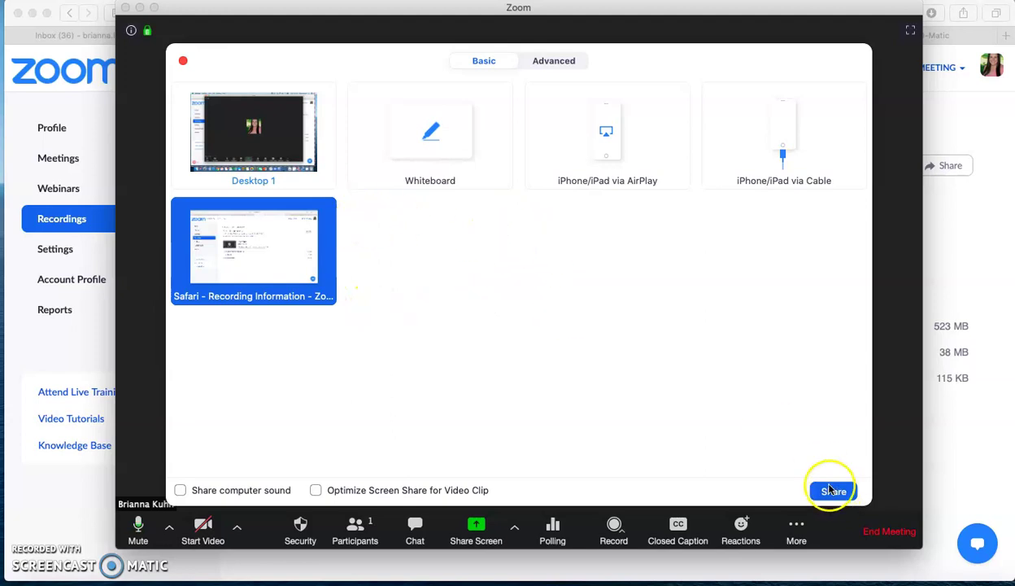
double_click(301, 280)
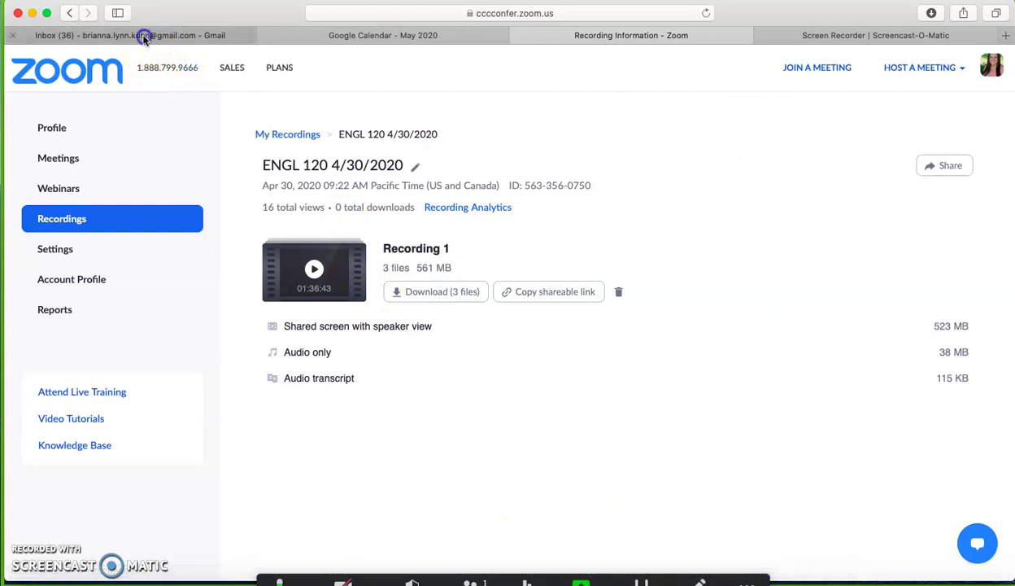
Open Google Drive from Gmail's apps grid and open the '124 Problem, Purpose, RQ, Data' deck.
click(143, 34)
click(956, 68)
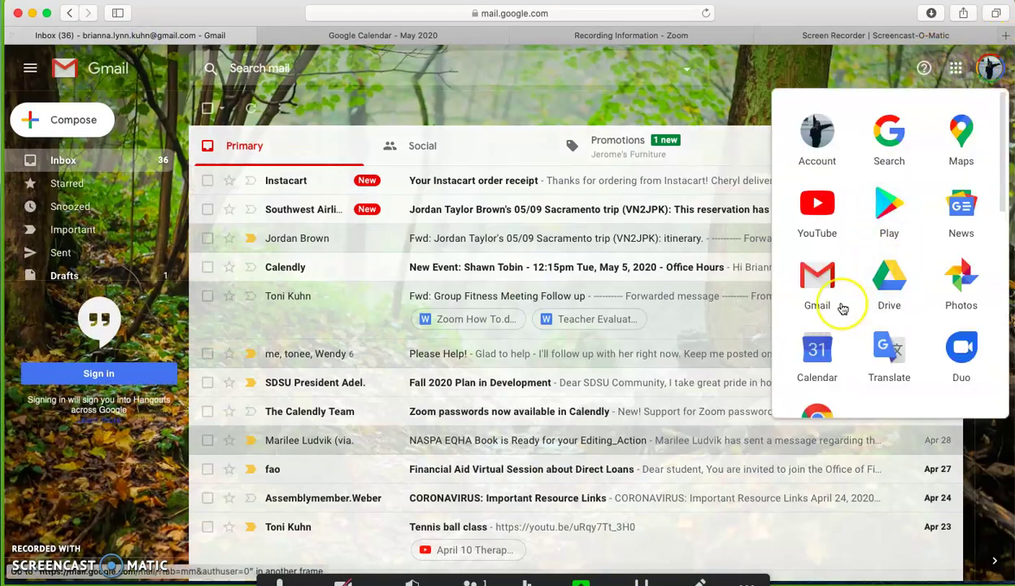
click(890, 303)
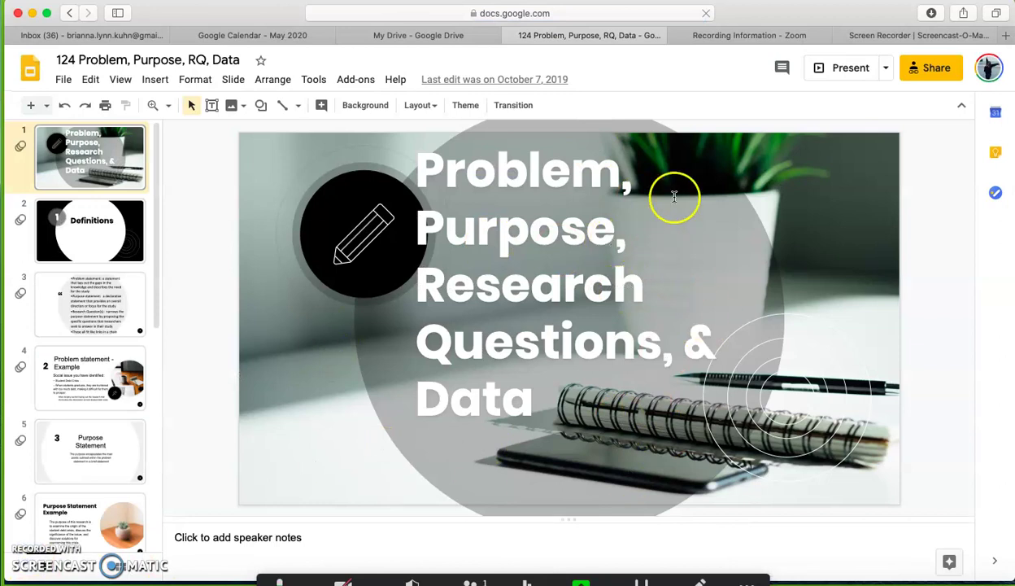
click(606, 535)
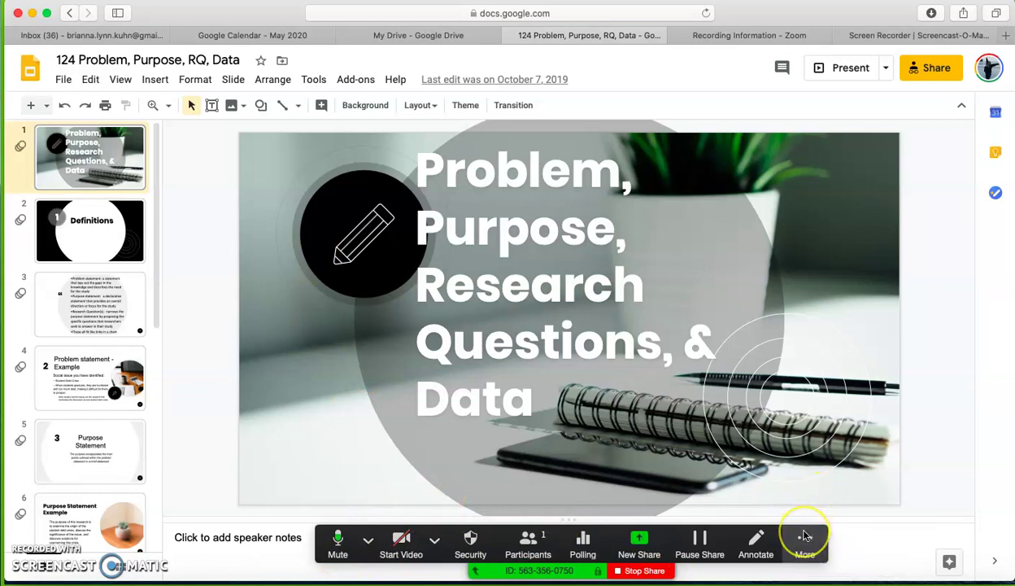
Choose Record to the Cloud from the meeting's More menu.
click(808, 556)
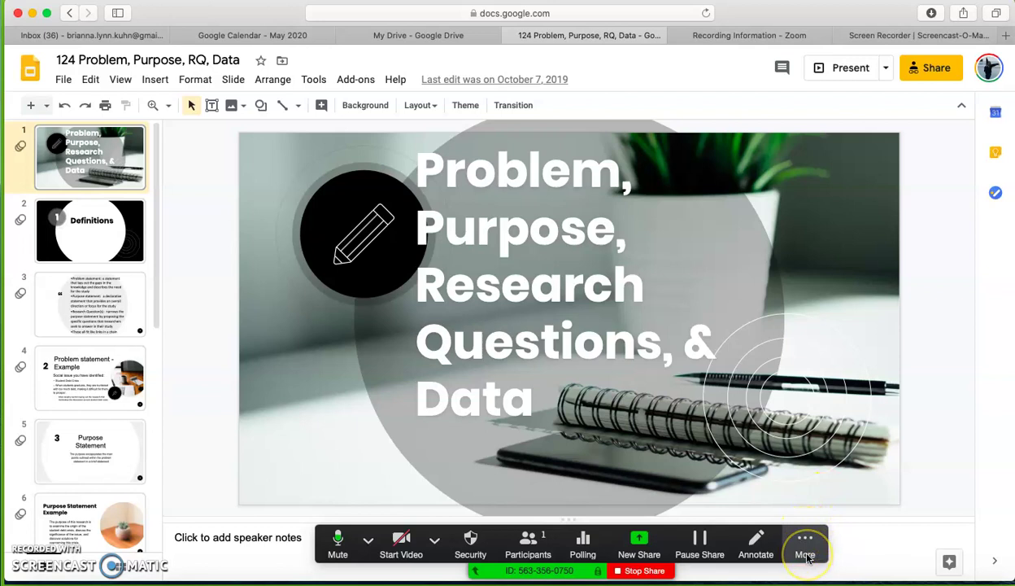
click(808, 556)
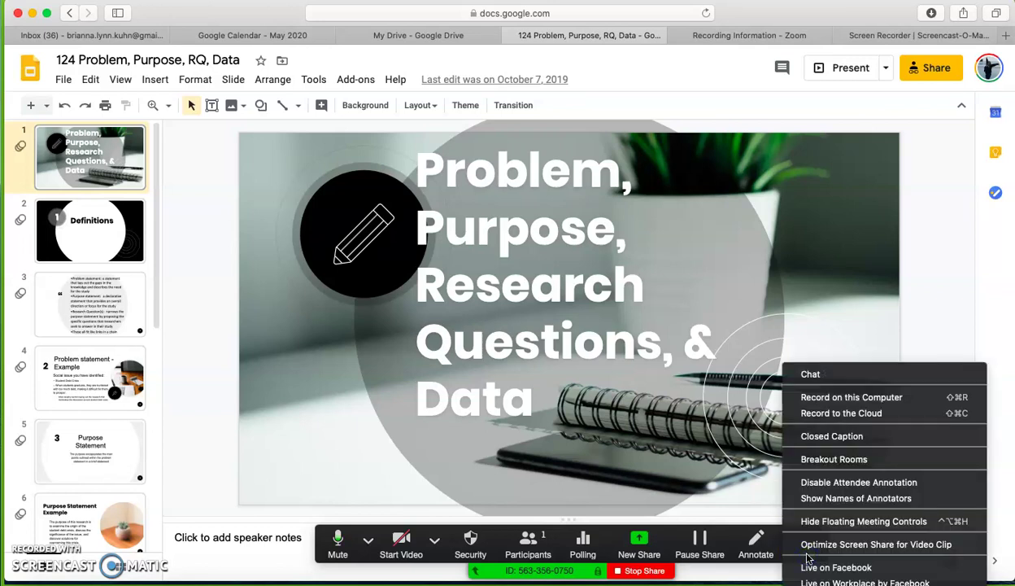
click(821, 413)
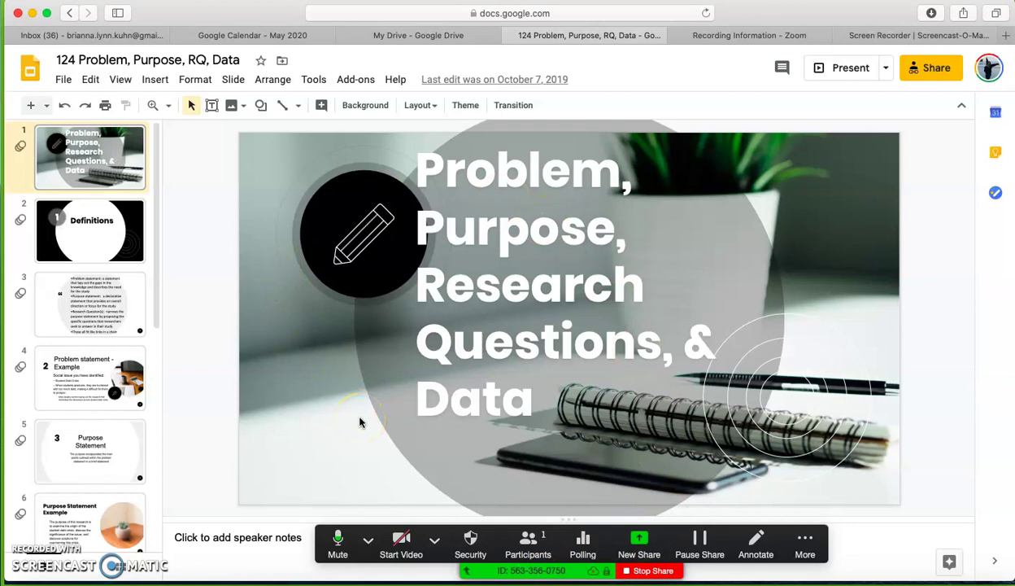
Present the deck up to slide 4, then exit and move to slide 9, 'Putting it all together'.
click(814, 68)
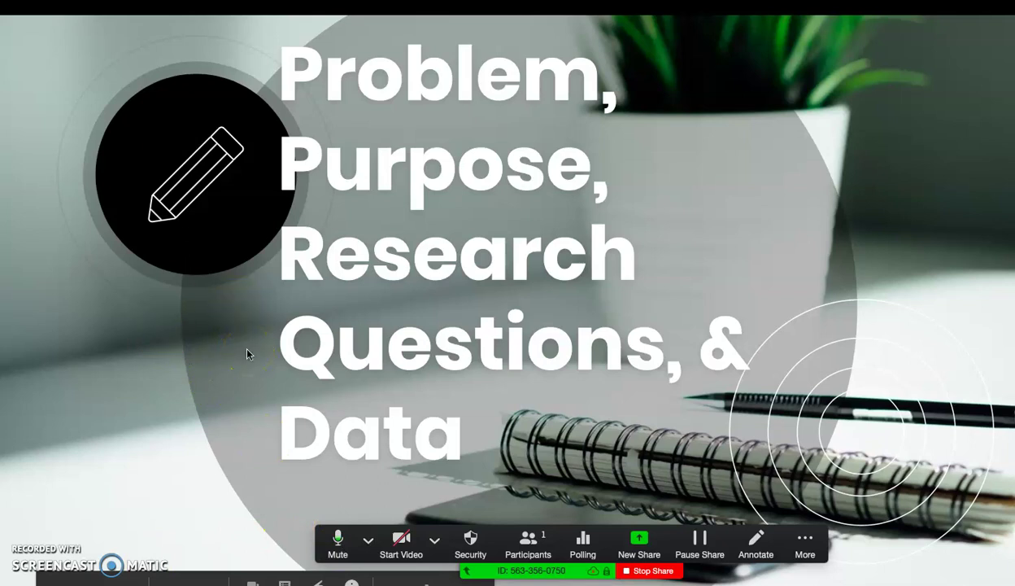
key(Right)
key(Right)
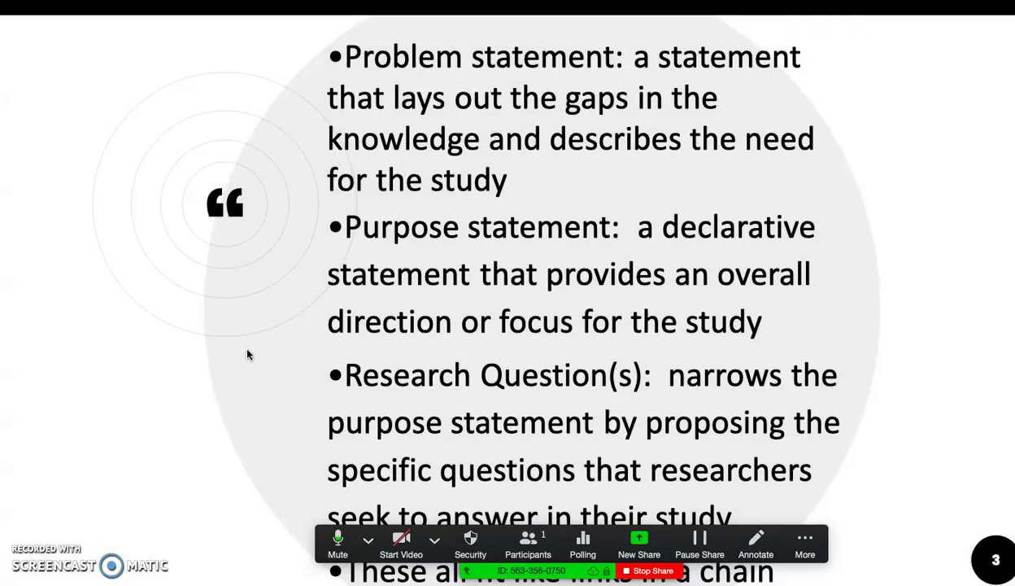
key(Right)
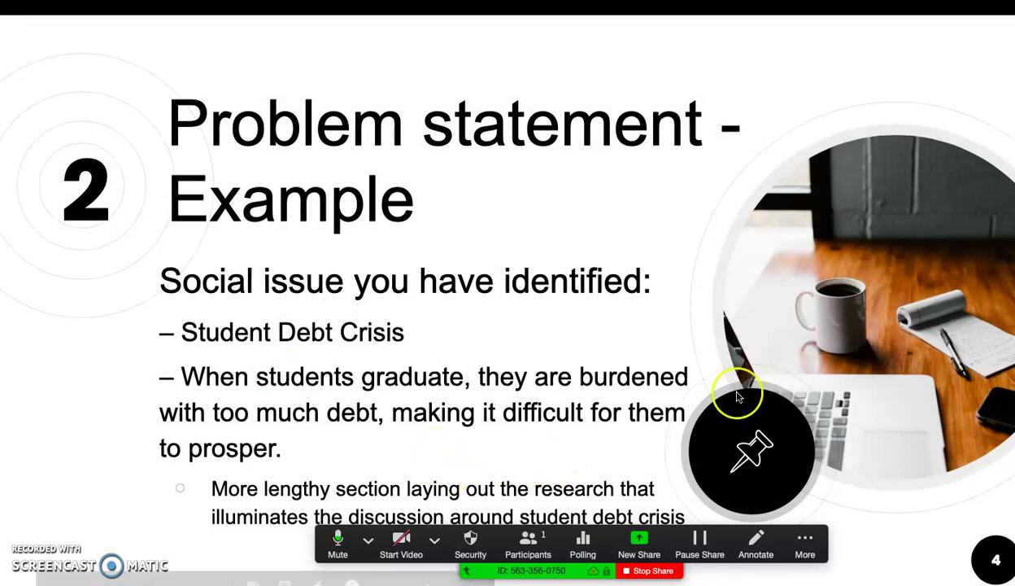
key(Escape)
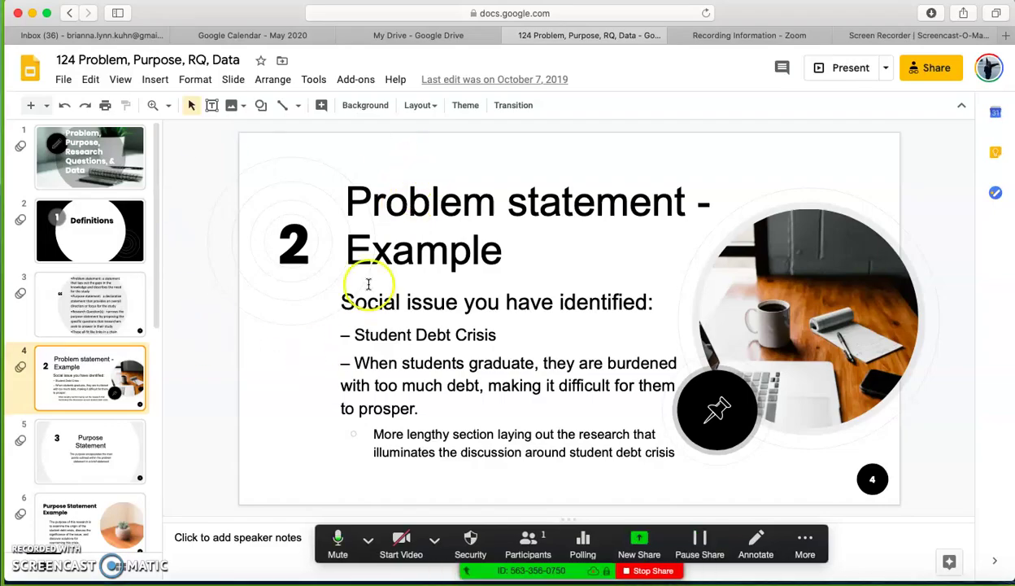
click(63, 432)
key(Down)
key(Down)
Move to slide 10, then stop the cloud recording from the More menu and confirm.
key(Down)
key(Down)
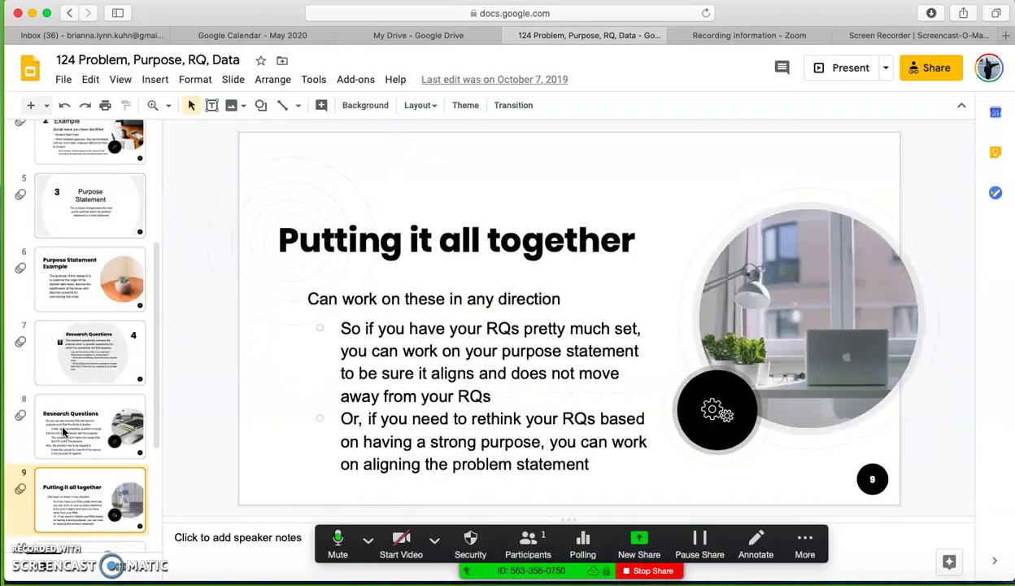
key(Down)
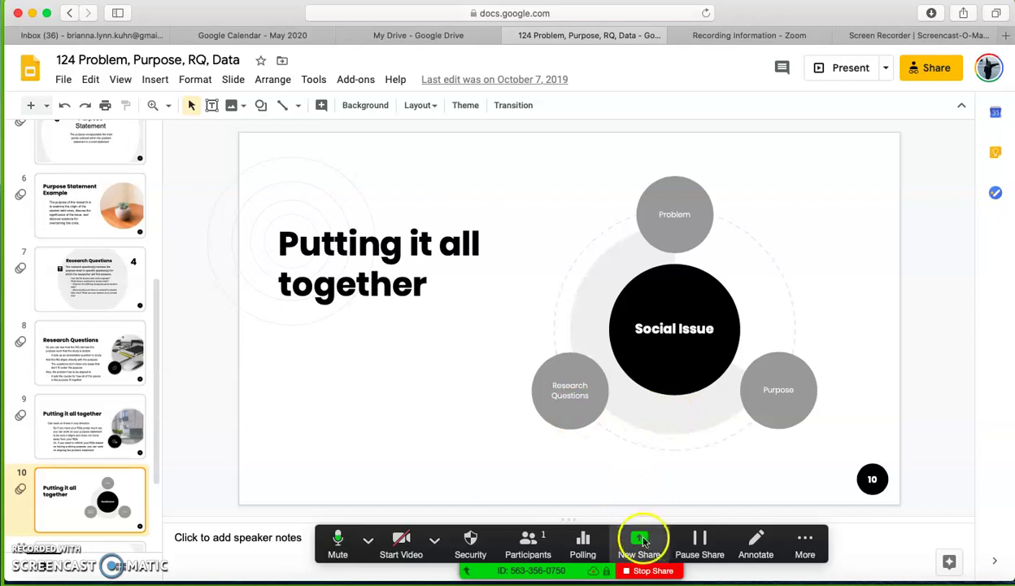
click(806, 556)
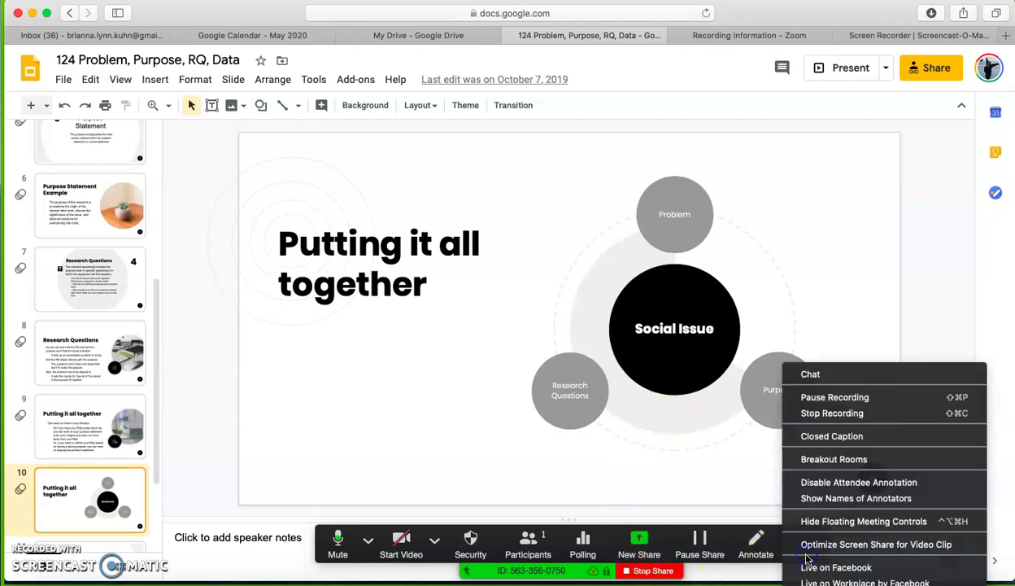
click(820, 413)
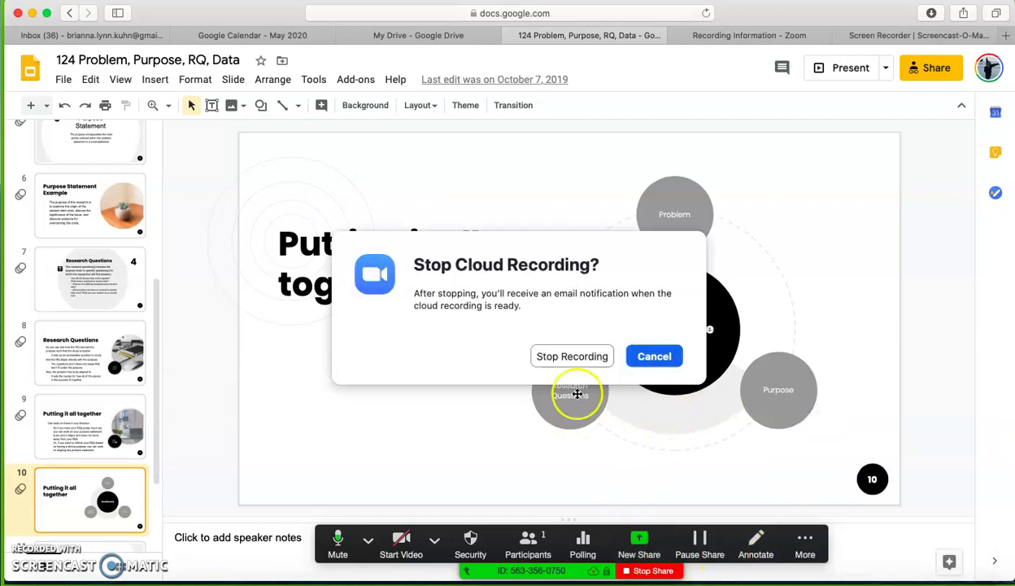
click(576, 355)
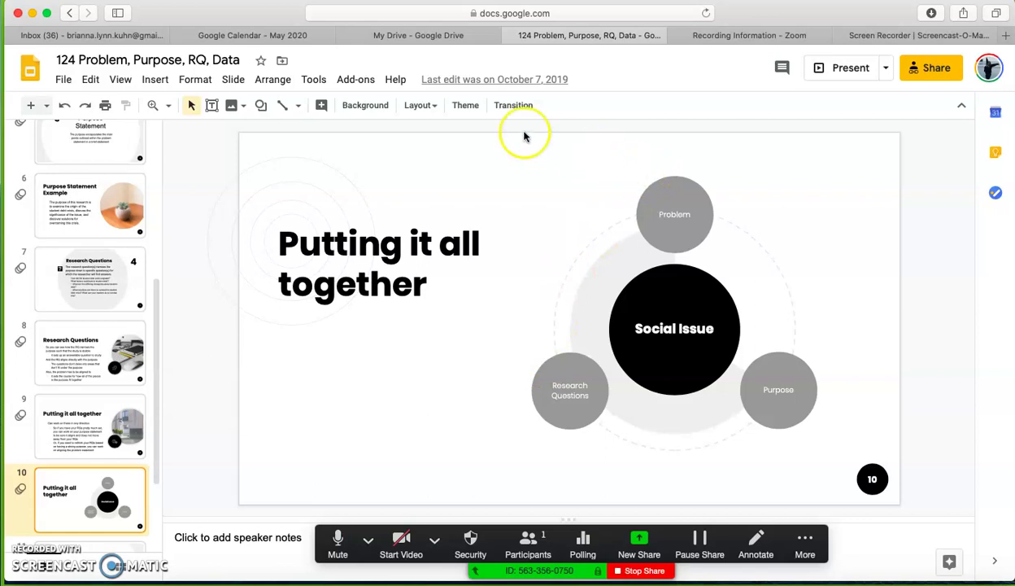
Go from the Recording Information page to the list of saved Zoom cloud recordings.
click(753, 35)
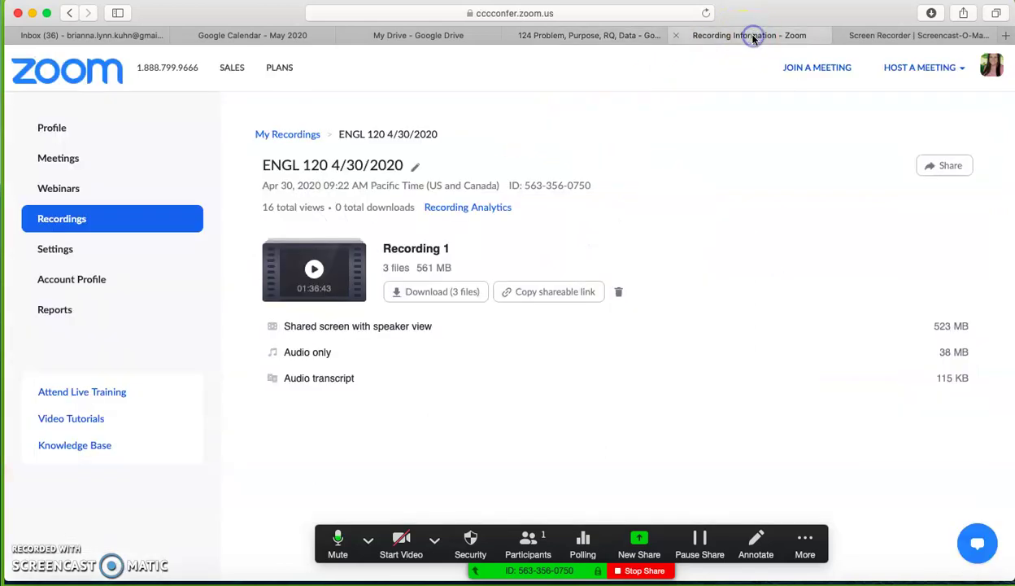
click(68, 225)
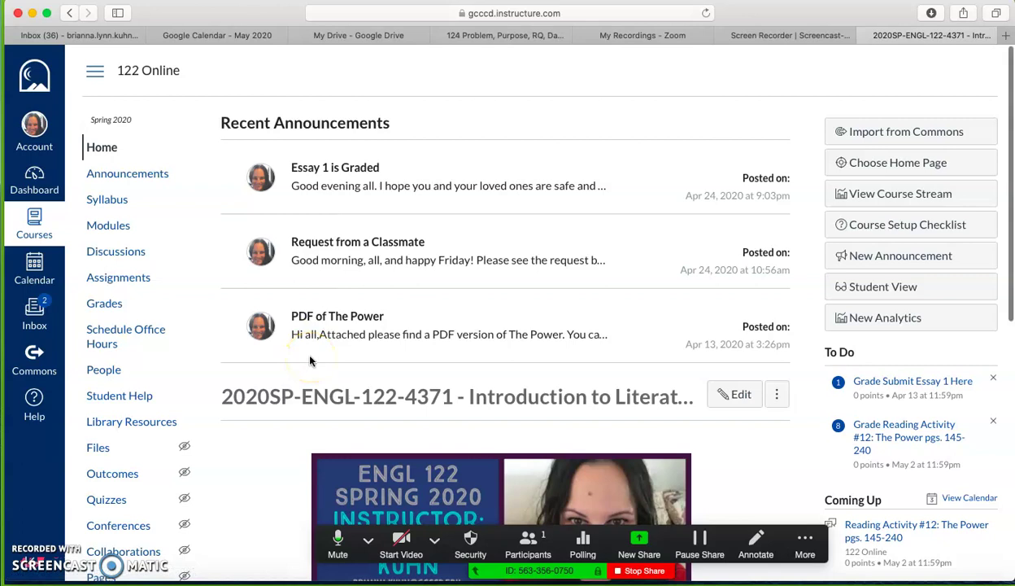
Scroll down the 122 Online home page and play the embedded 122 Intro video.
scroll(310, 361, down, 5)
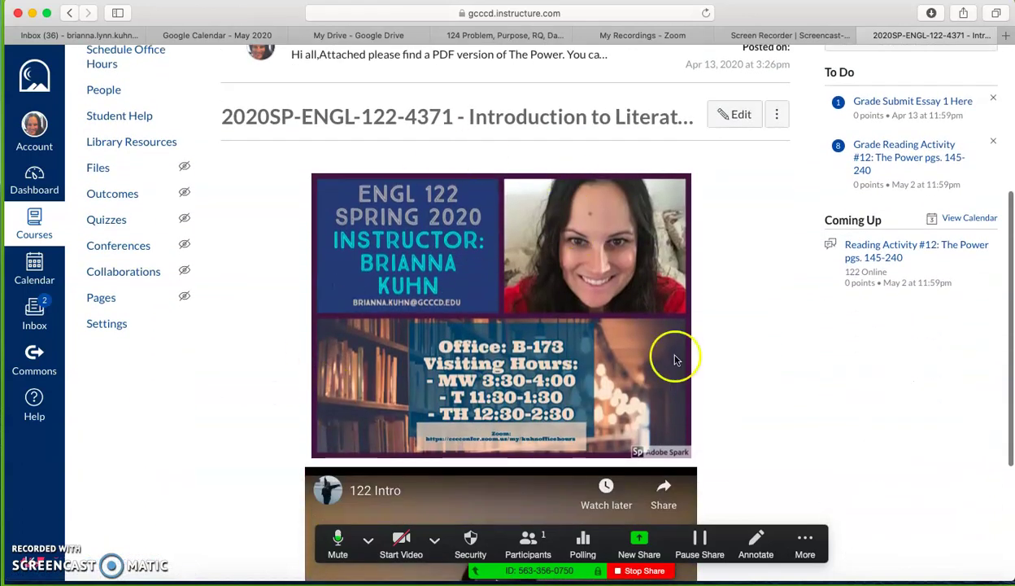
scroll(671, 407, down, 4)
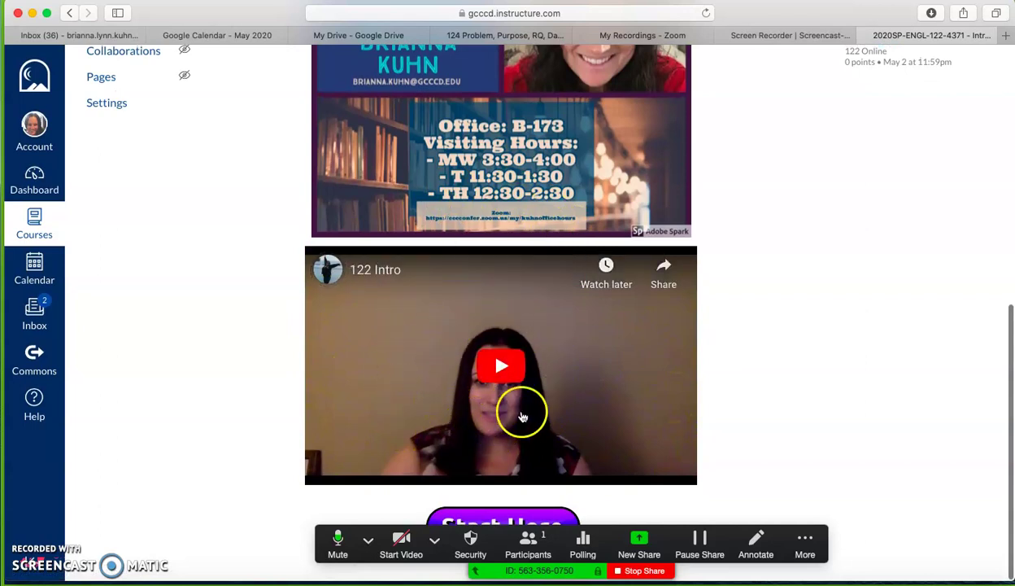
click(504, 373)
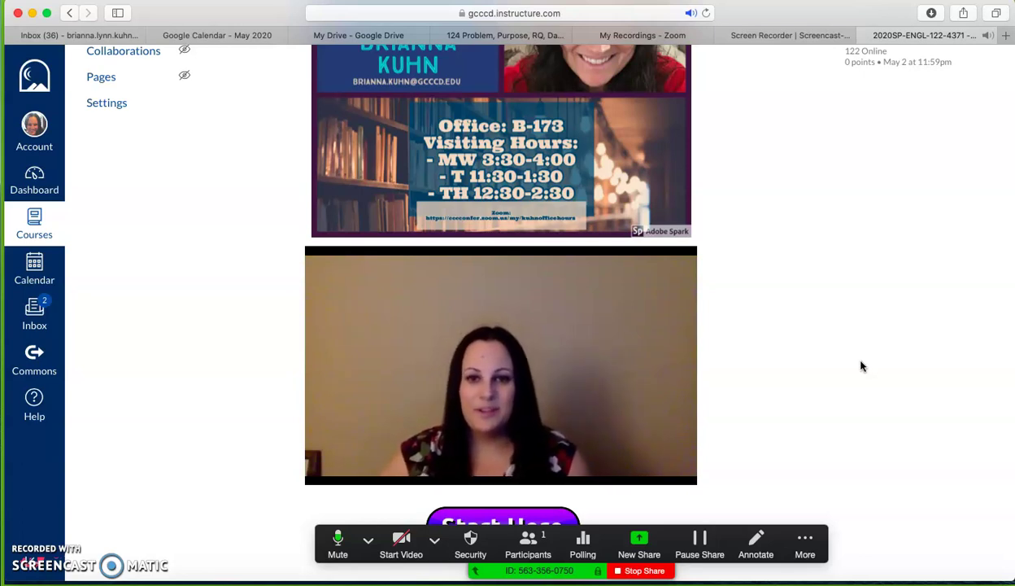
Let the 122 Intro video play through to its end at 1:44.
scroll(862, 366, up, 2)
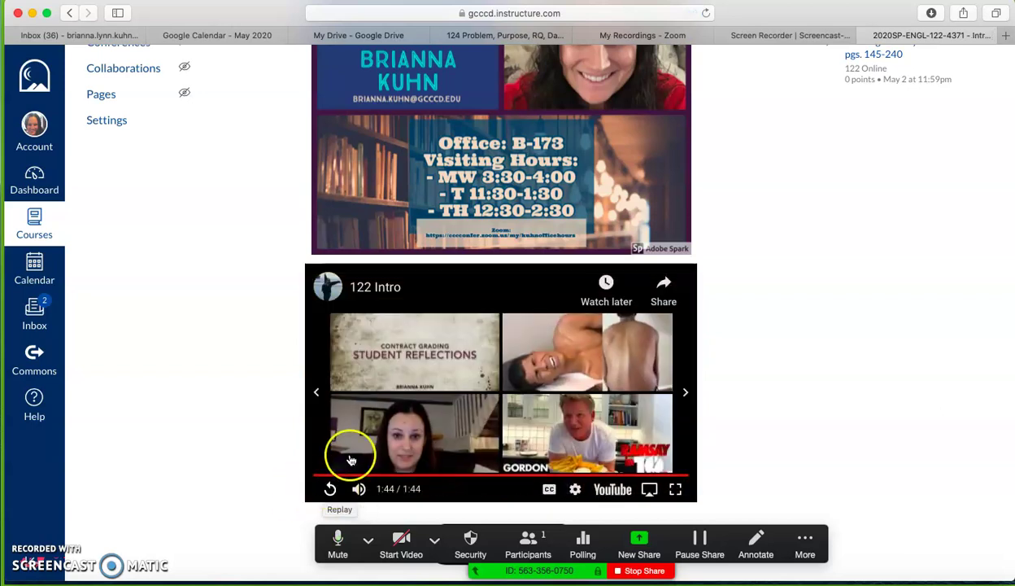
Scroll back up to the course announcements and begin a New Share.
scroll(334, 402, up, 5)
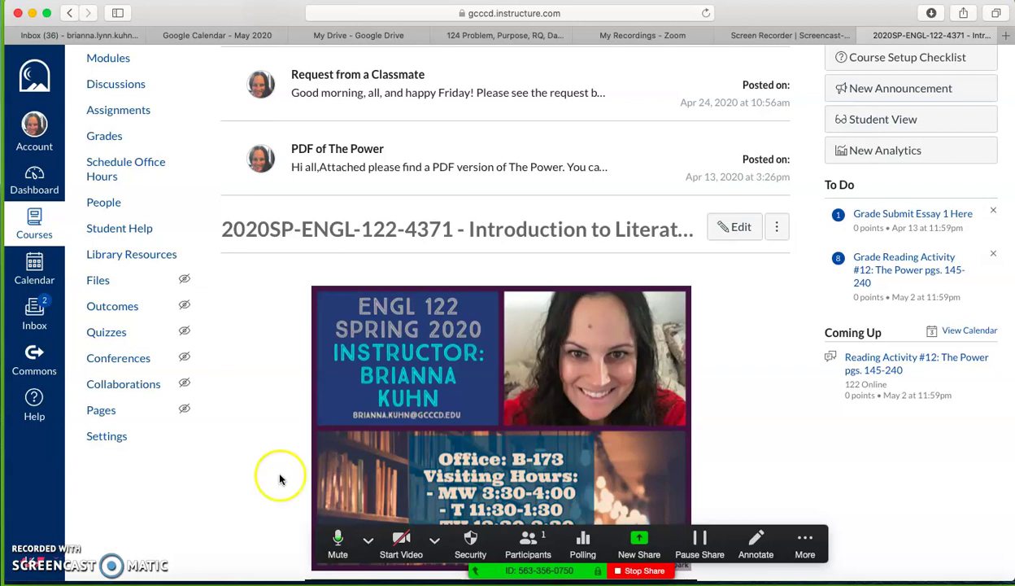
click(640, 546)
Share a blank whiteboard and add the instructor's e-mail address to it with the Text tool.
double_click(447, 188)
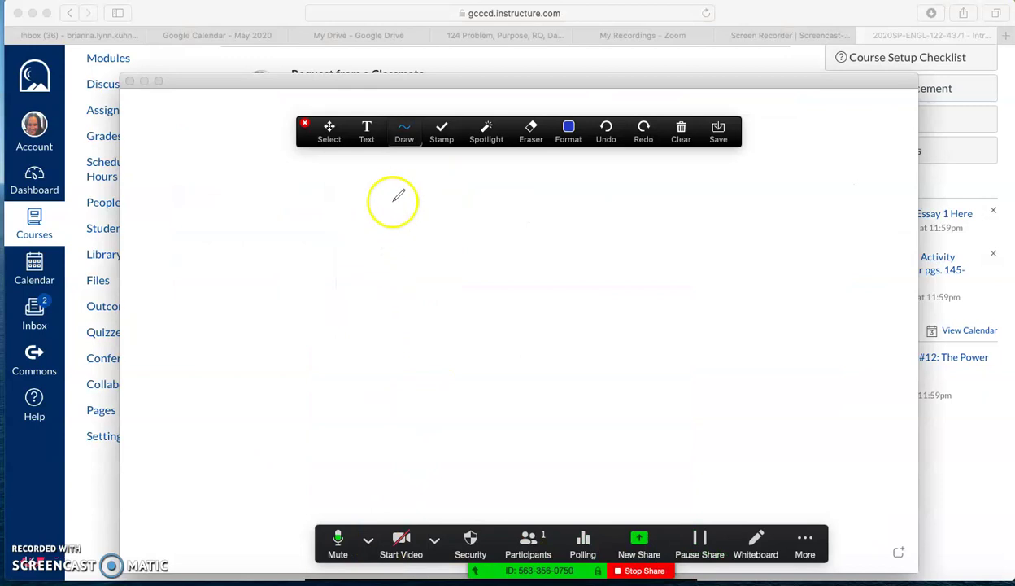
click(368, 132)
click(295, 281)
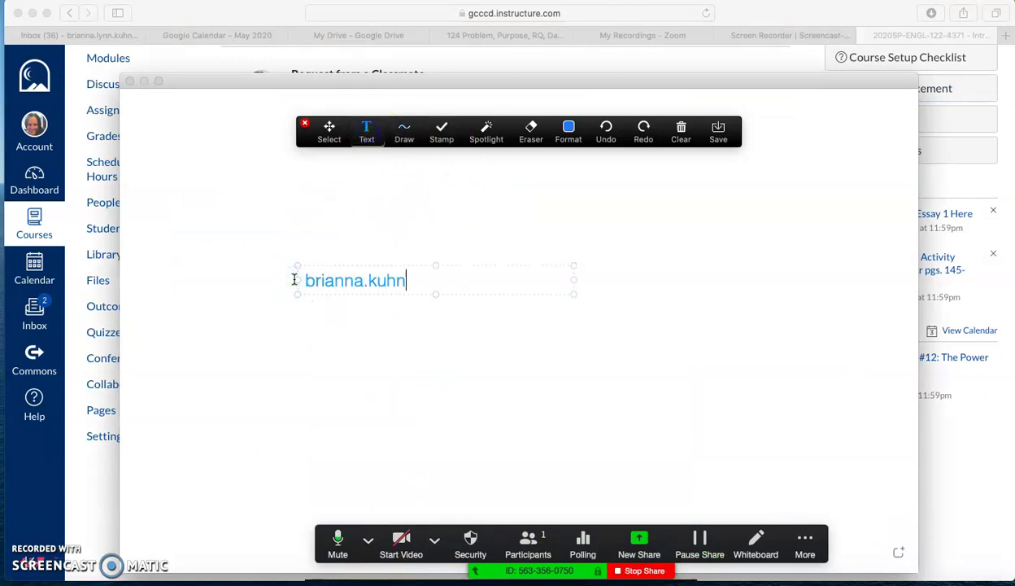
click(321, 382)
click(339, 410)
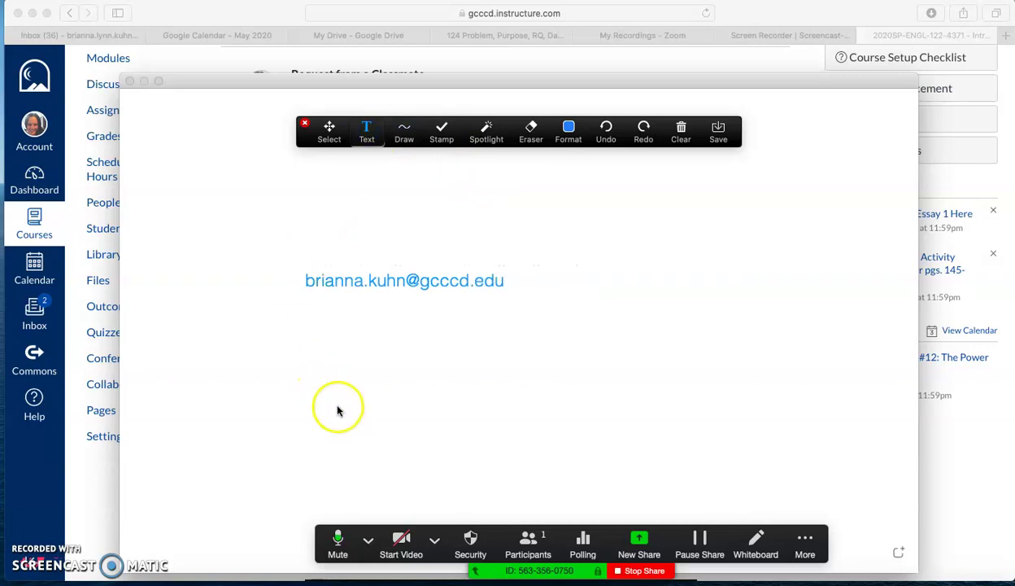